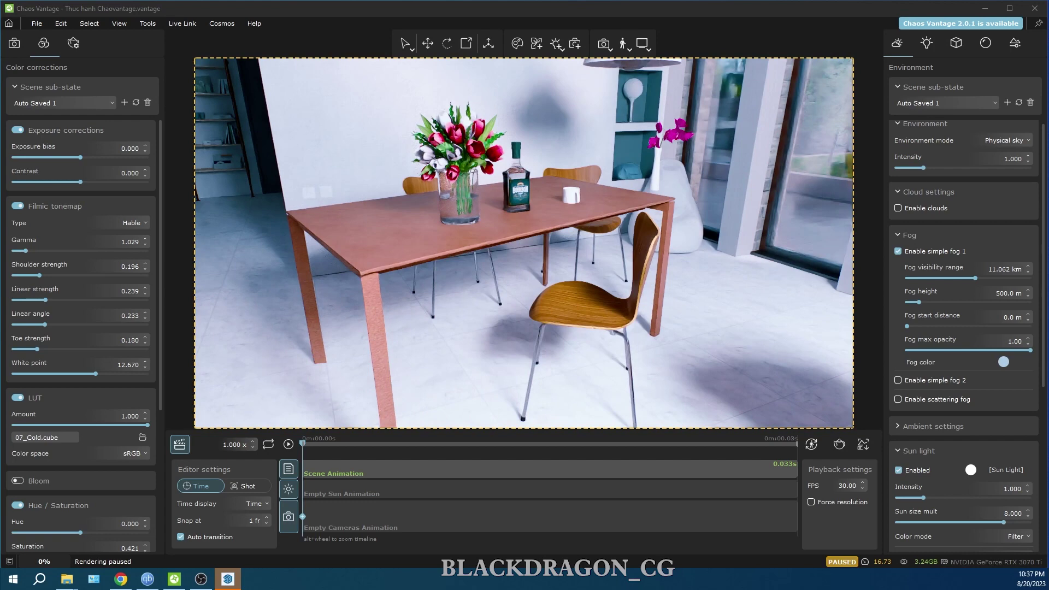
Step: Resume live rendering and move the camera close to the vase, bottle and cup, showing camera options
left_click(630, 216)
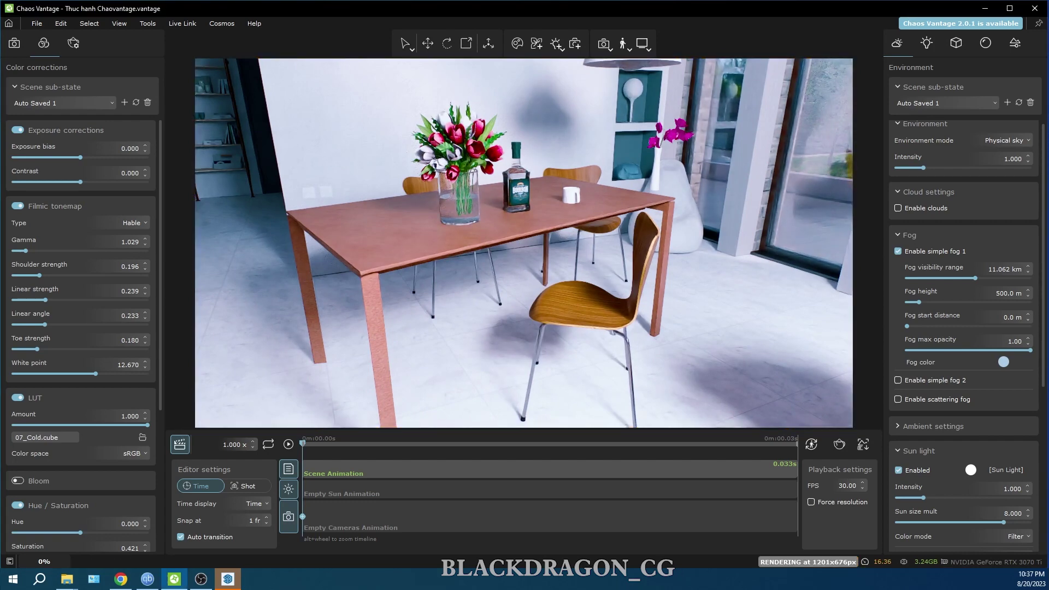
key("s")
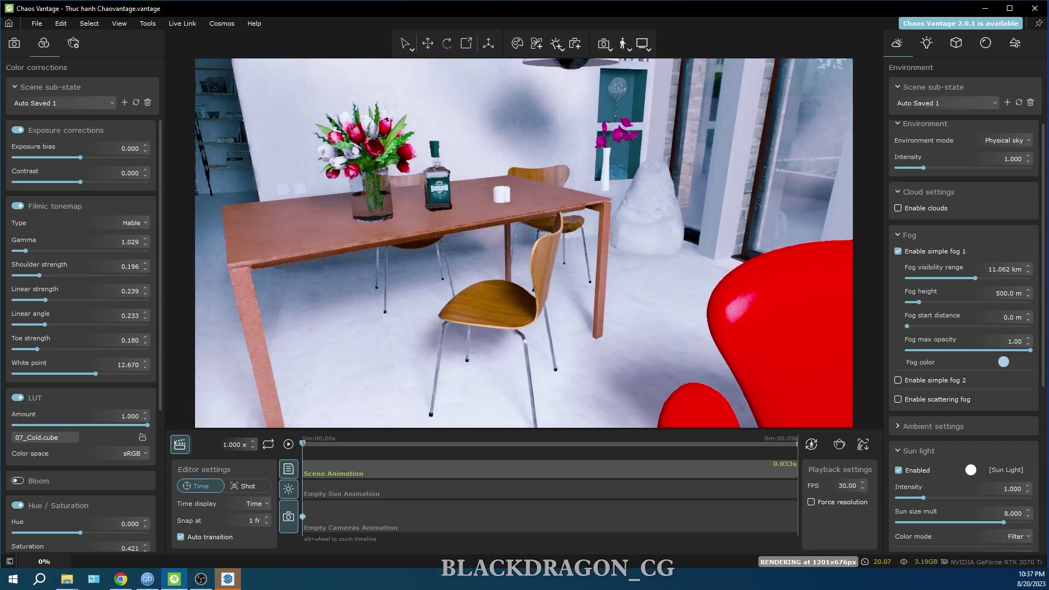
key("s")
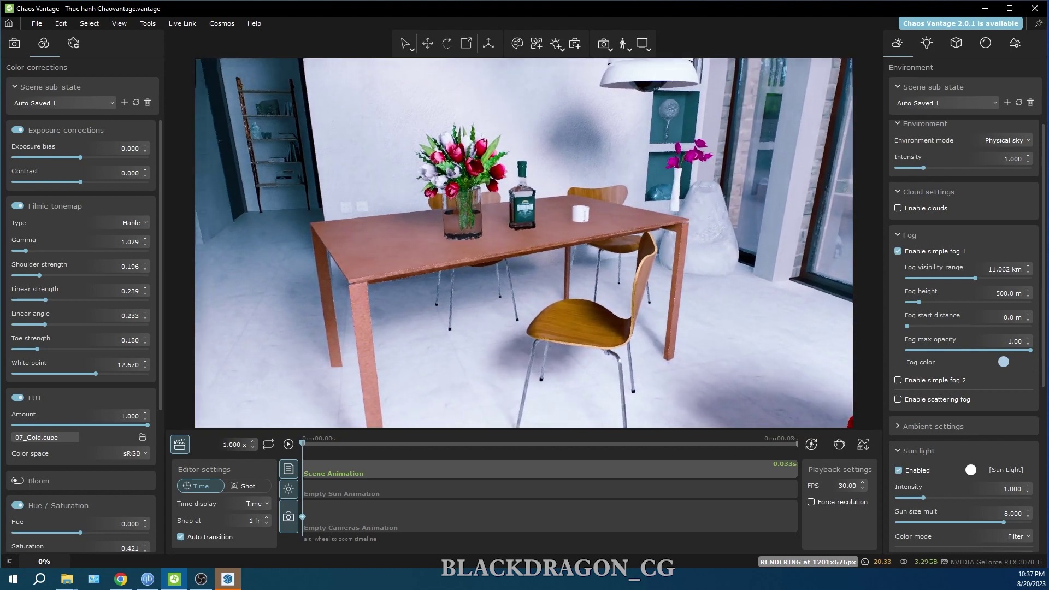
key("w")
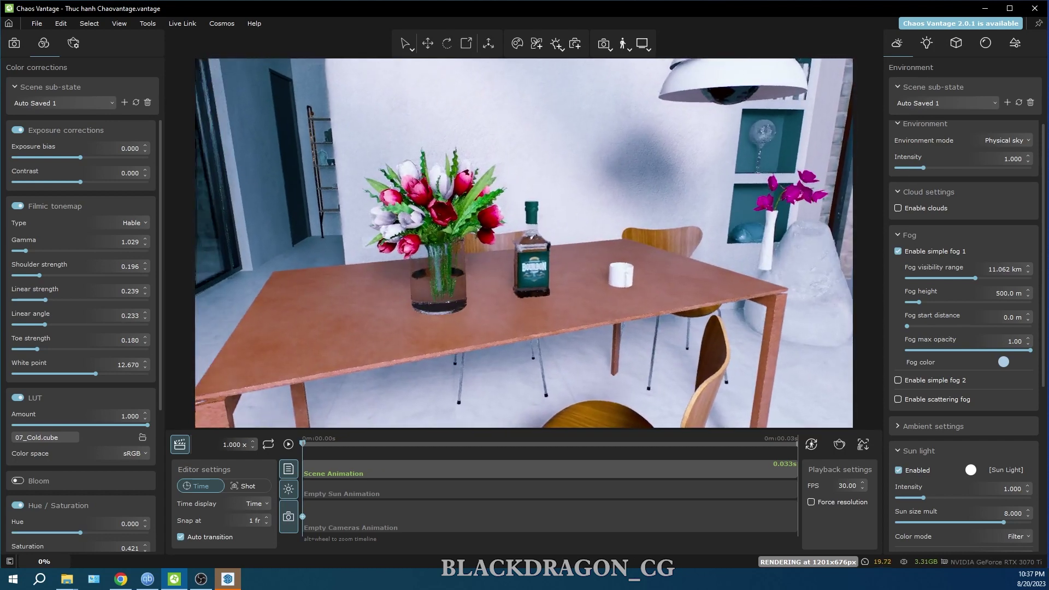
key("a")
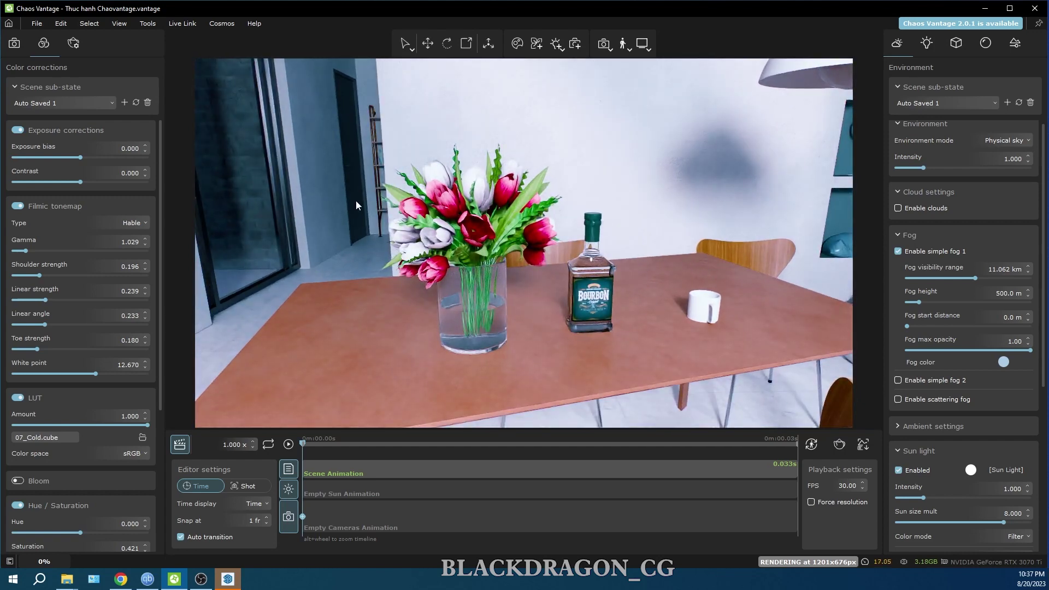
left_click(14, 43)
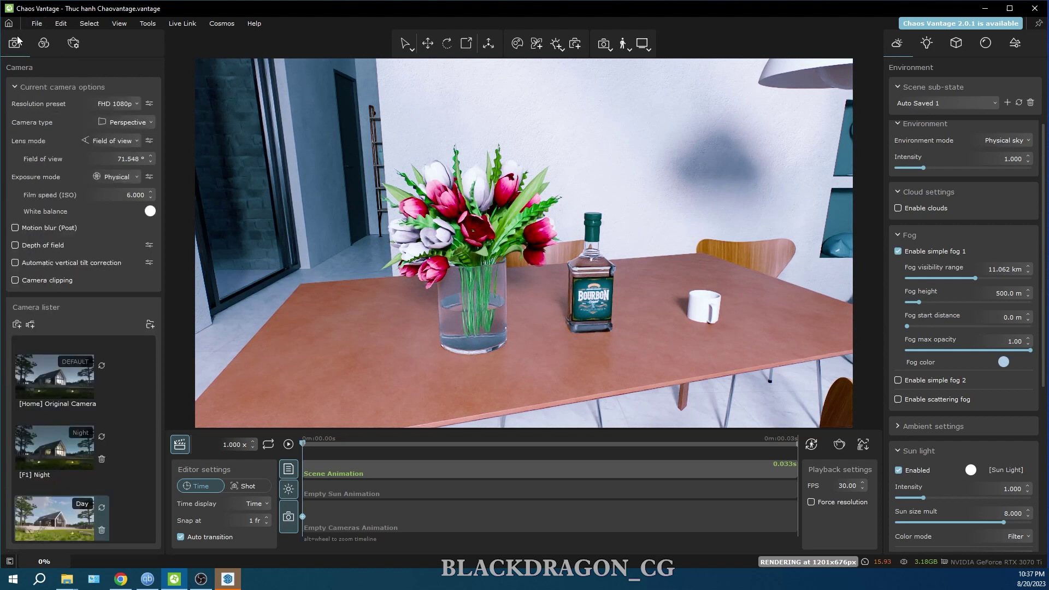
Step: Start recording a new camera and set the navigation move speed to 0.5 m/s
left_click(30, 325)
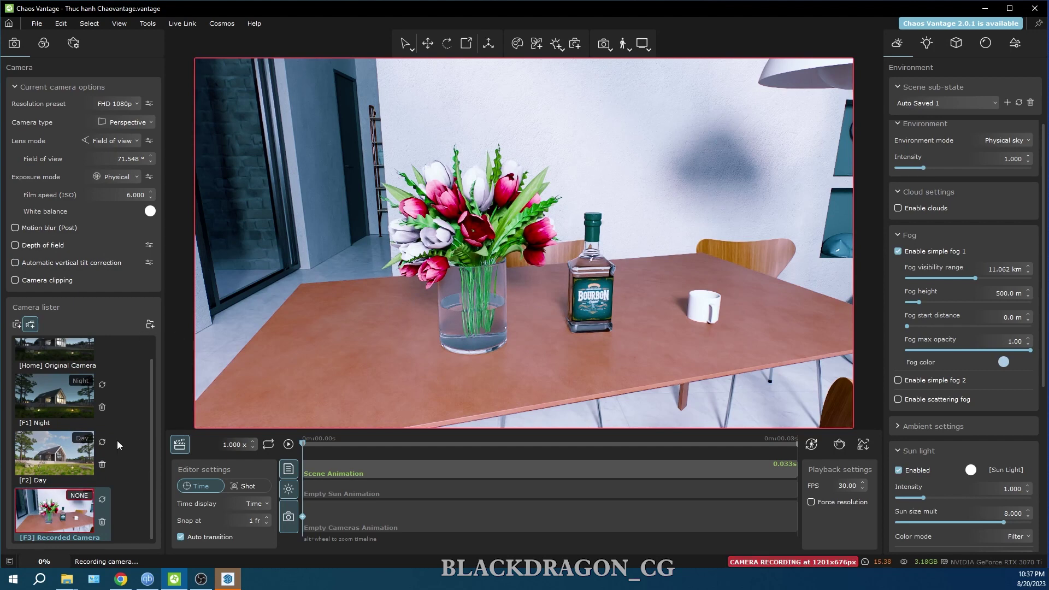
left_click(629, 50)
left_click(686, 109)
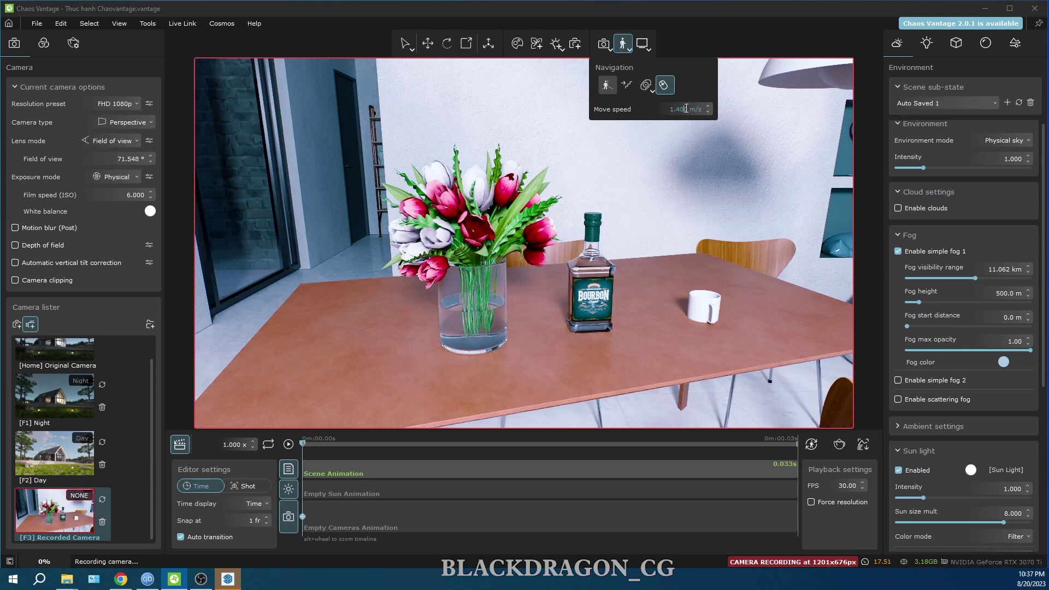
left_click_drag(687, 108, 614, 99)
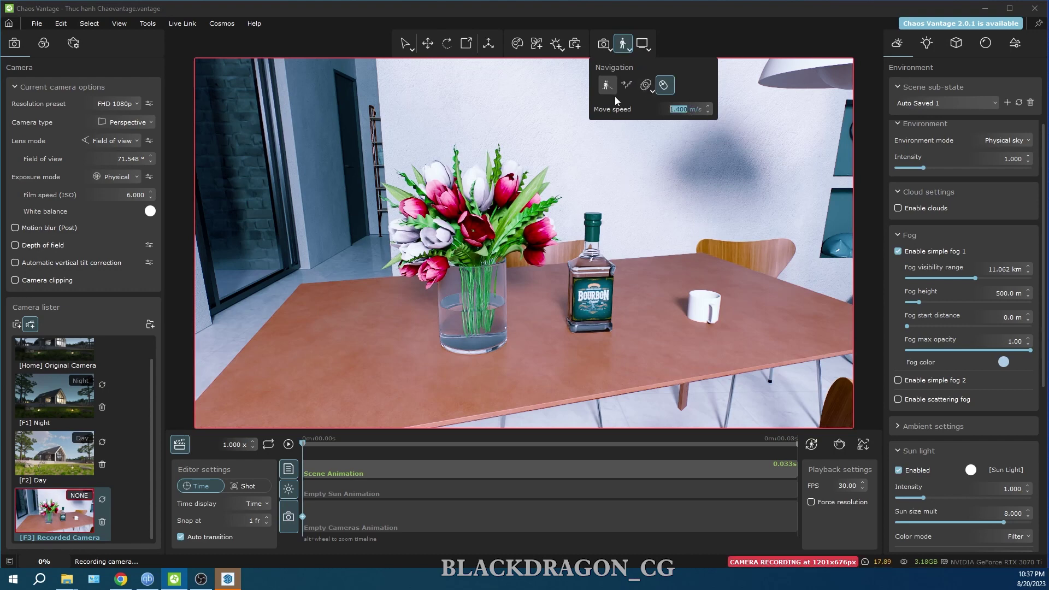
type("0.5")
key("Return")
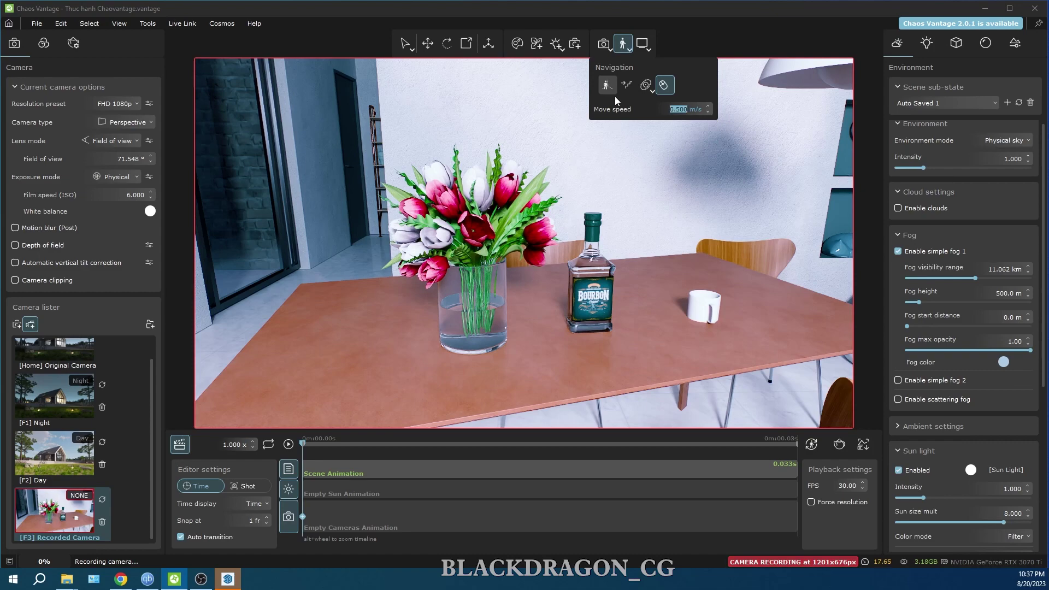
left_click(610, 86)
Step: Walk the camera in fullscreen from the table past the wall niches and bean bag to the windows
key("F11")
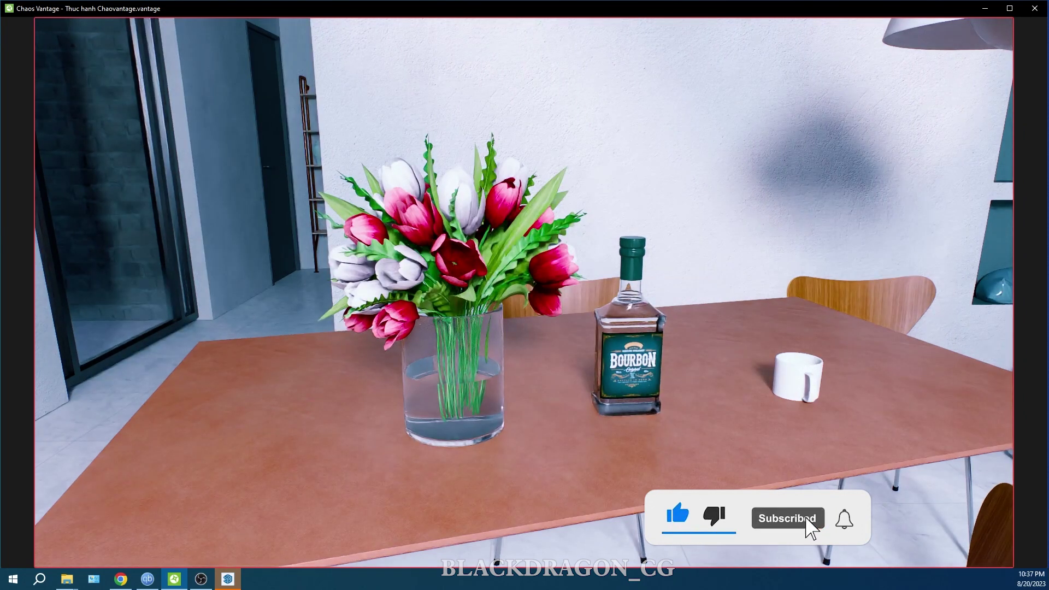
key("a")
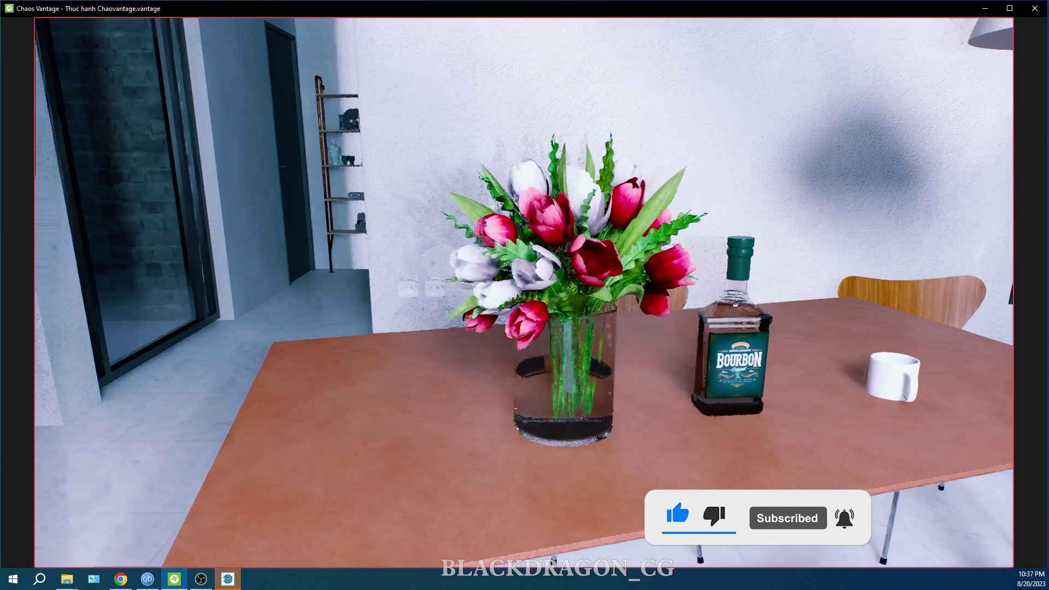
key("w")
key("d")
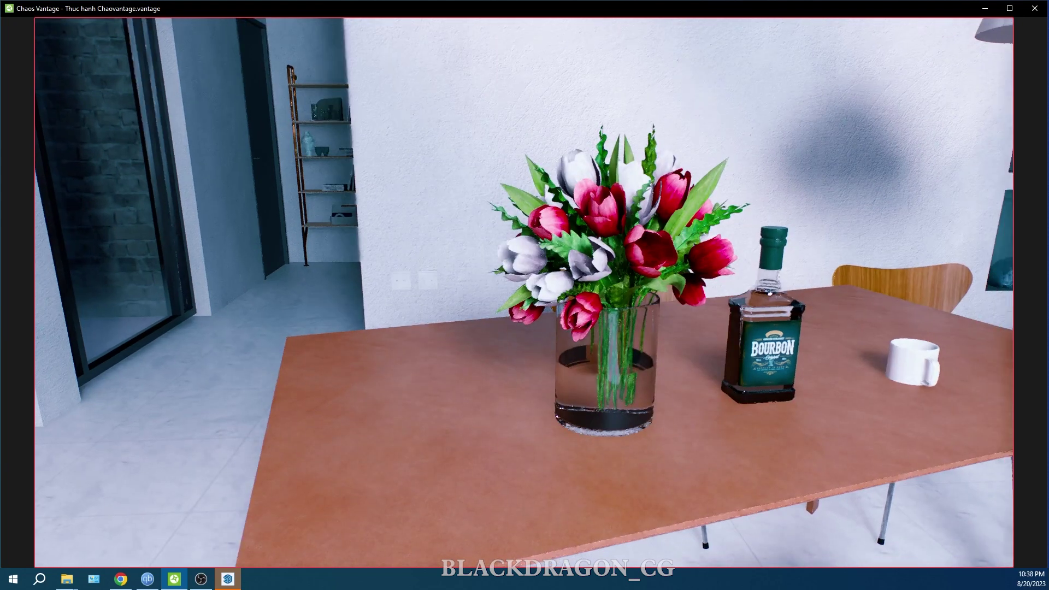
key("d")
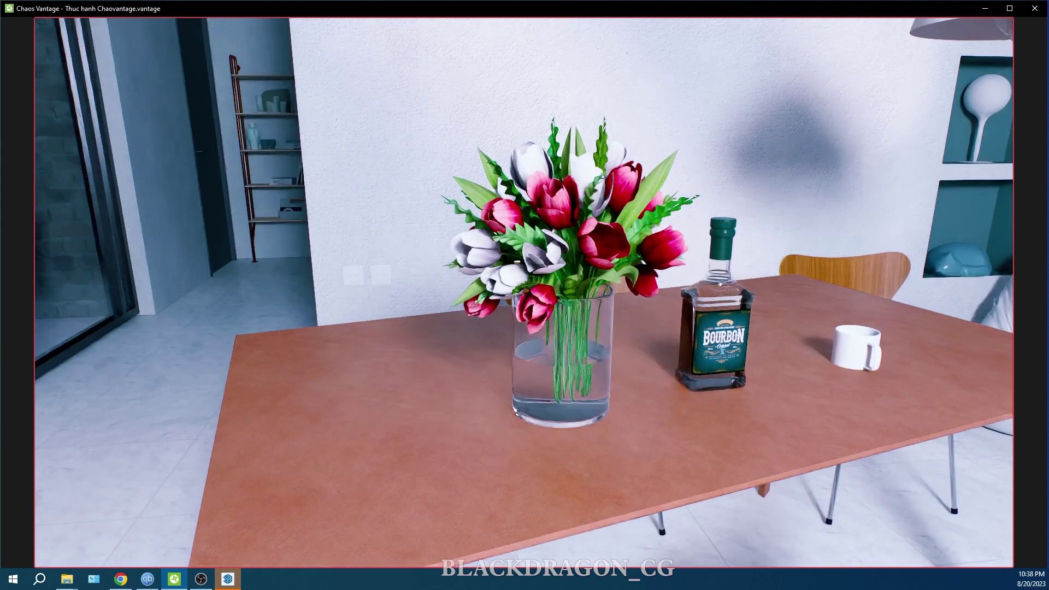
key("d")
key("d")
key("d")
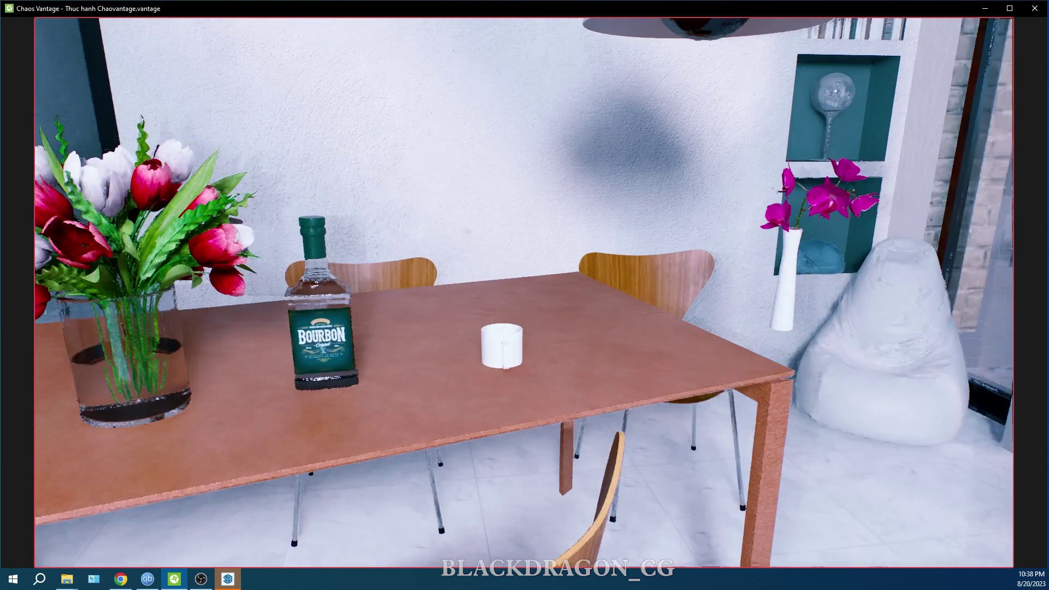
key("d")
key("d")
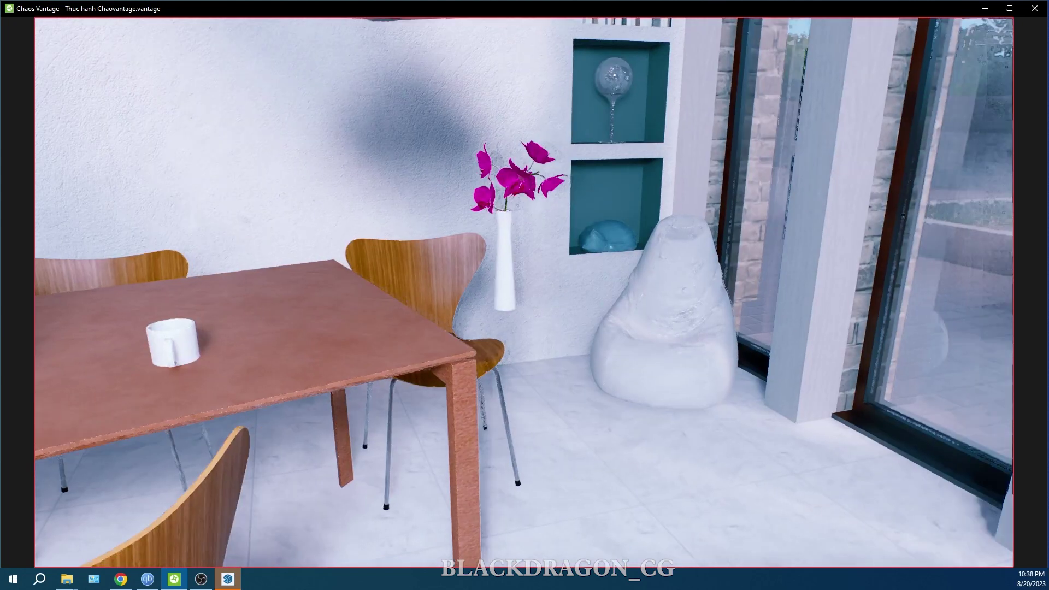
key("d")
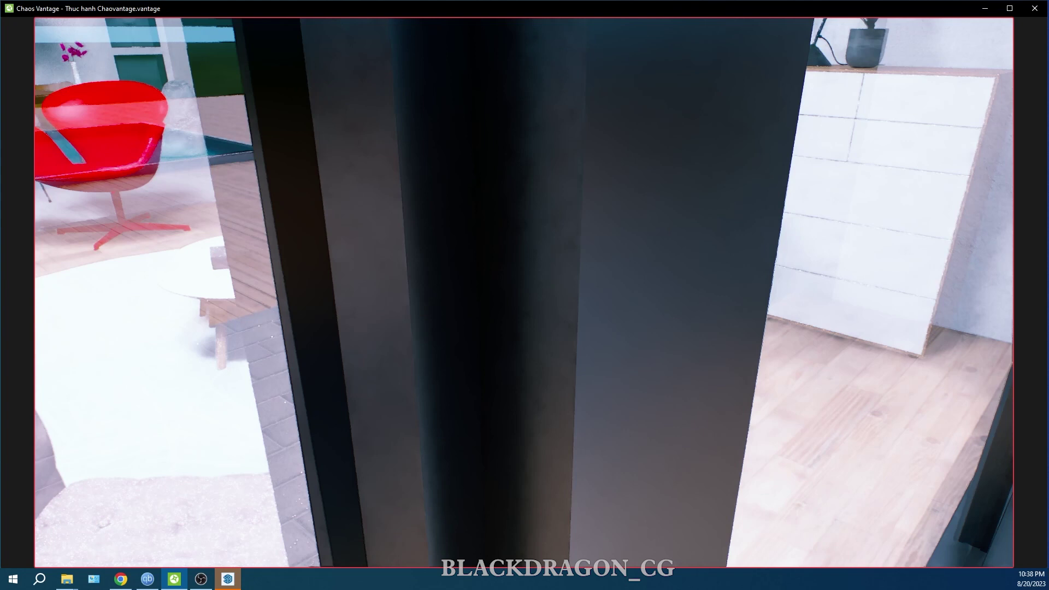
key("F11")
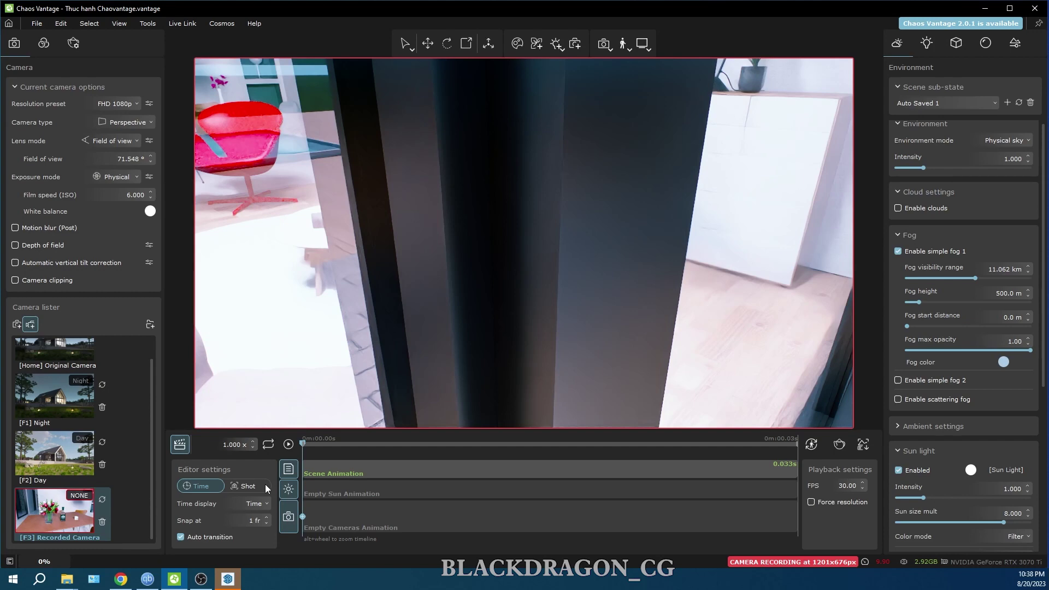
Step: Put the Recorded Camera clip on the timeline, preview it, and trim its end to about 50 s
left_click(426, 452)
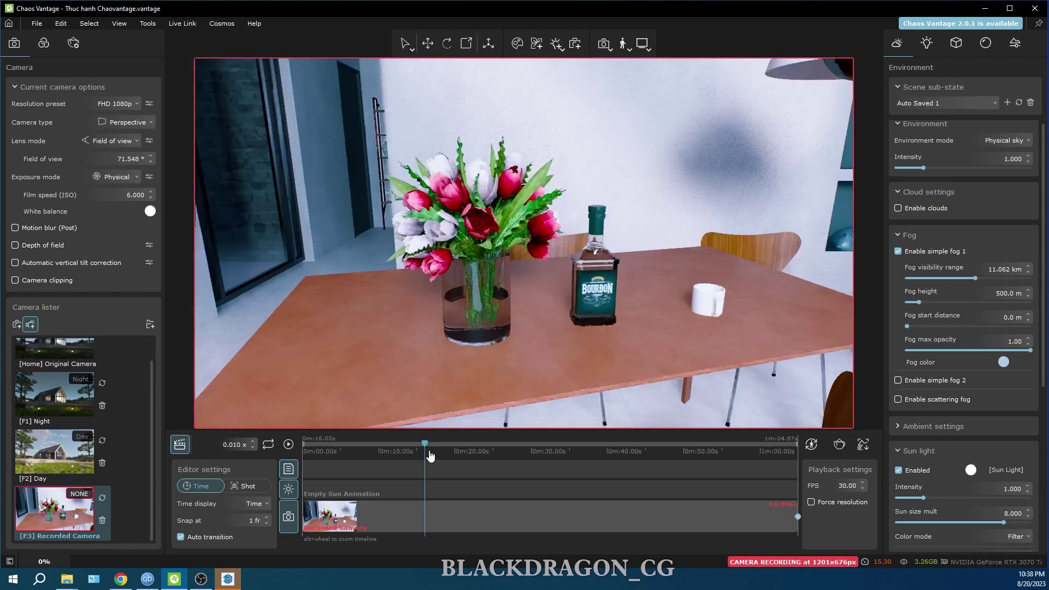
mouse_move(430, 455)
left_mouse_down()
mouse_move(568, 465)
mouse_move(556, 462)
left_mouse_up()
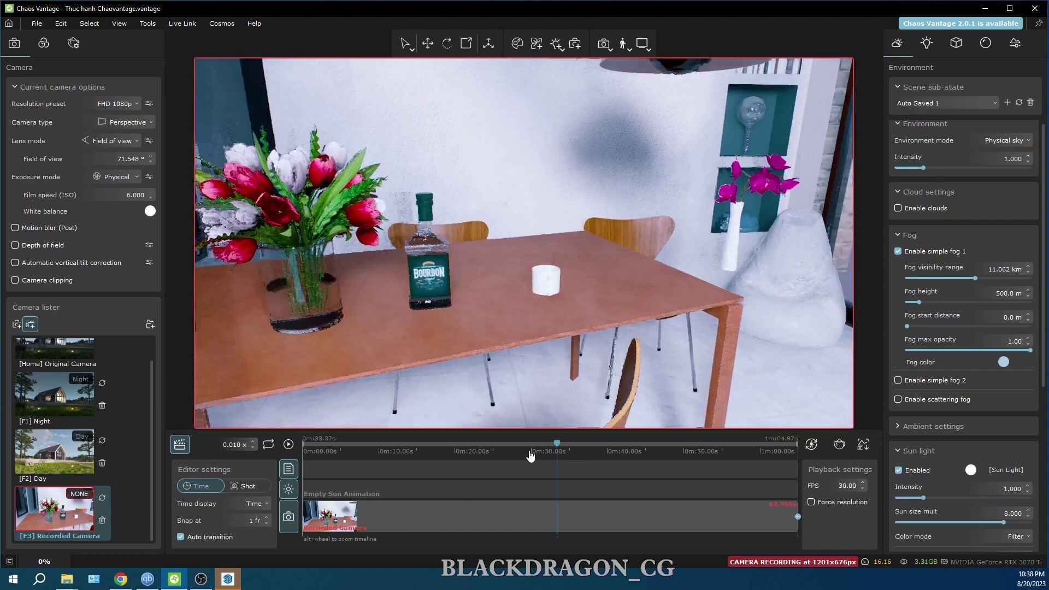
left_click_drag(531, 455, 561, 466)
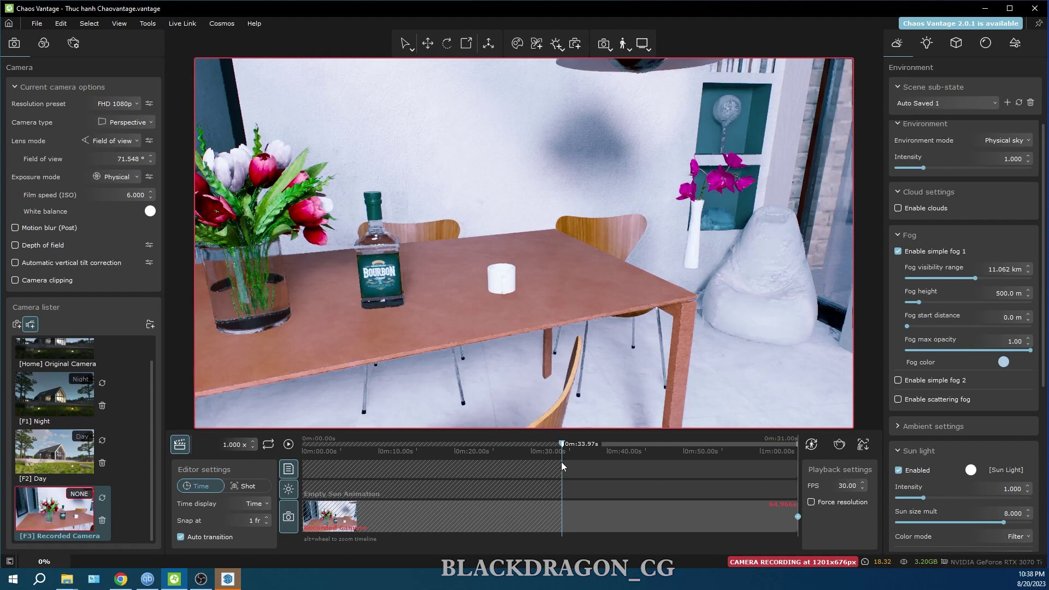
left_click(694, 453)
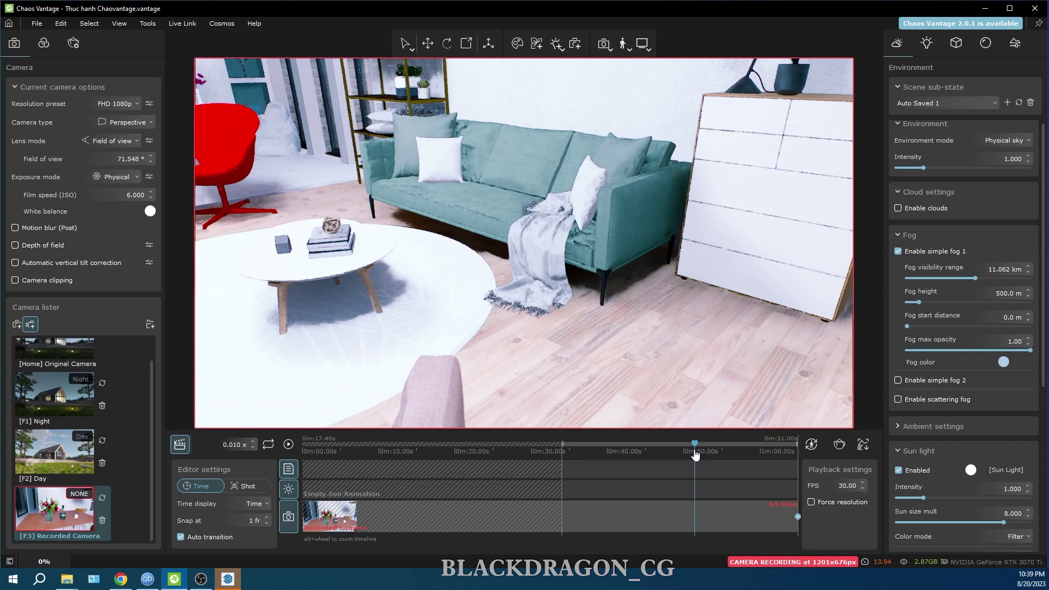
left_click_drag(798, 447, 692, 448)
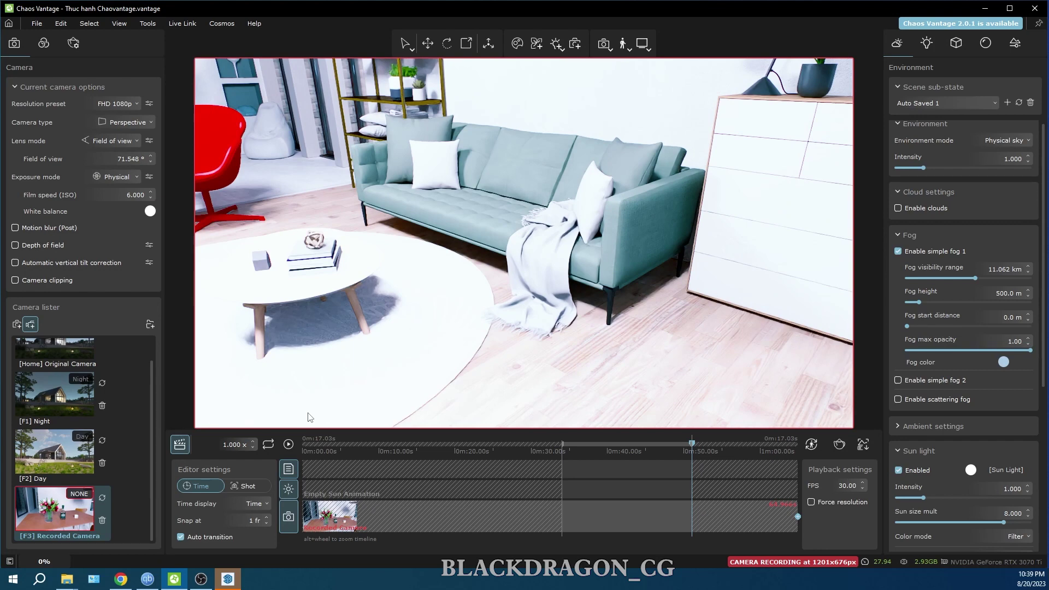
left_click(839, 446)
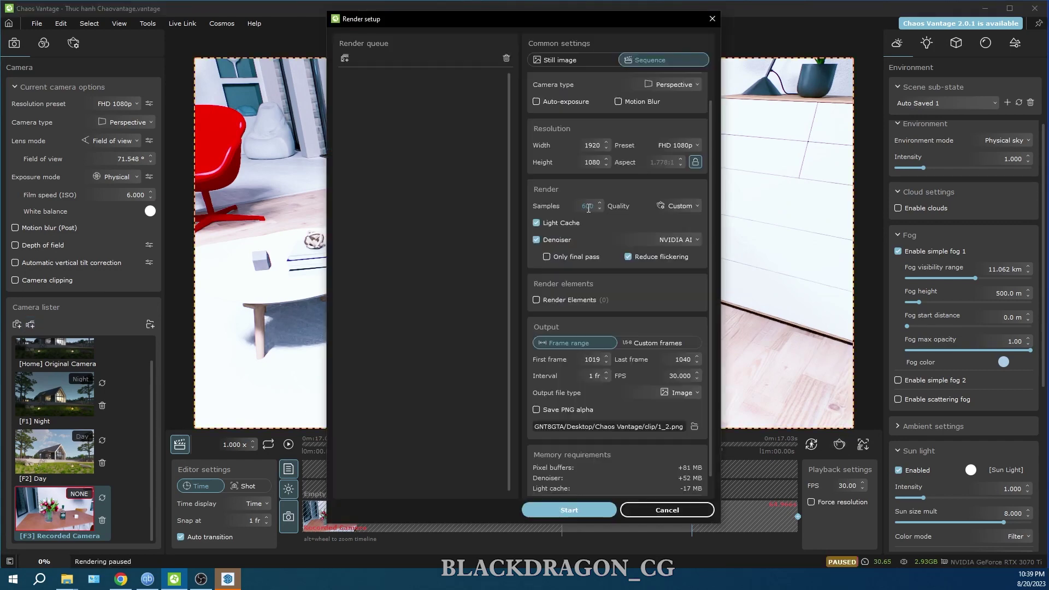
Step: Set the render to 100 samples, Intel Open Image Denoise, and MP4 output
double_click(580, 206)
type("100")
key("Return")
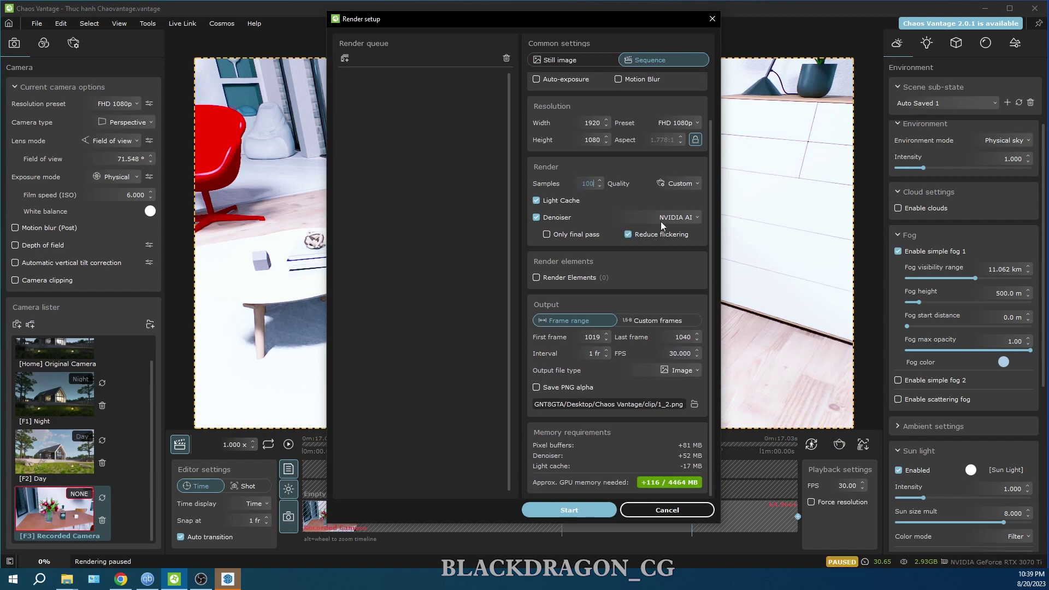
left_click(639, 237)
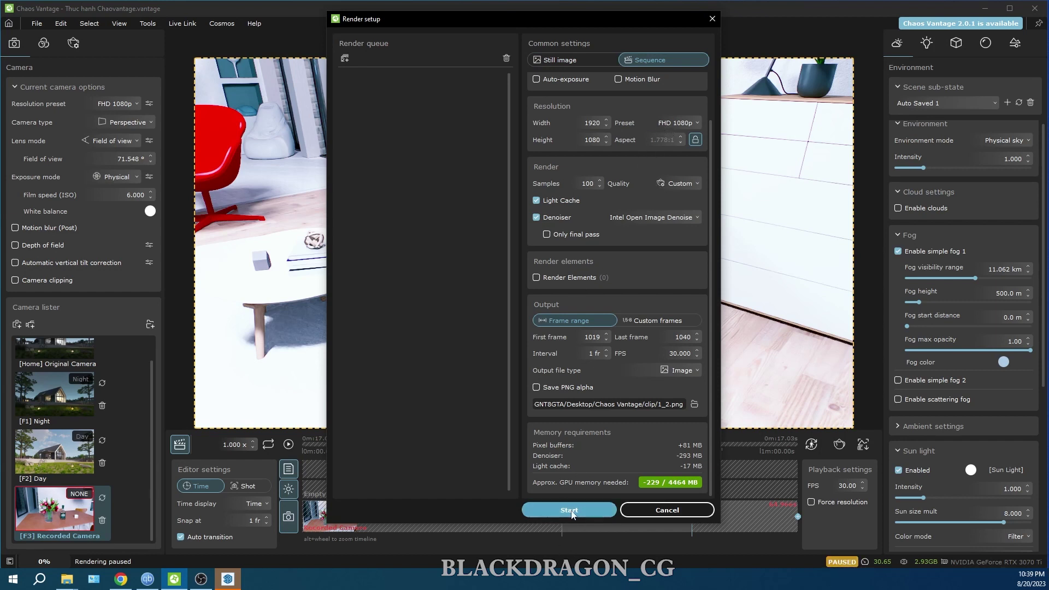
left_click(677, 370)
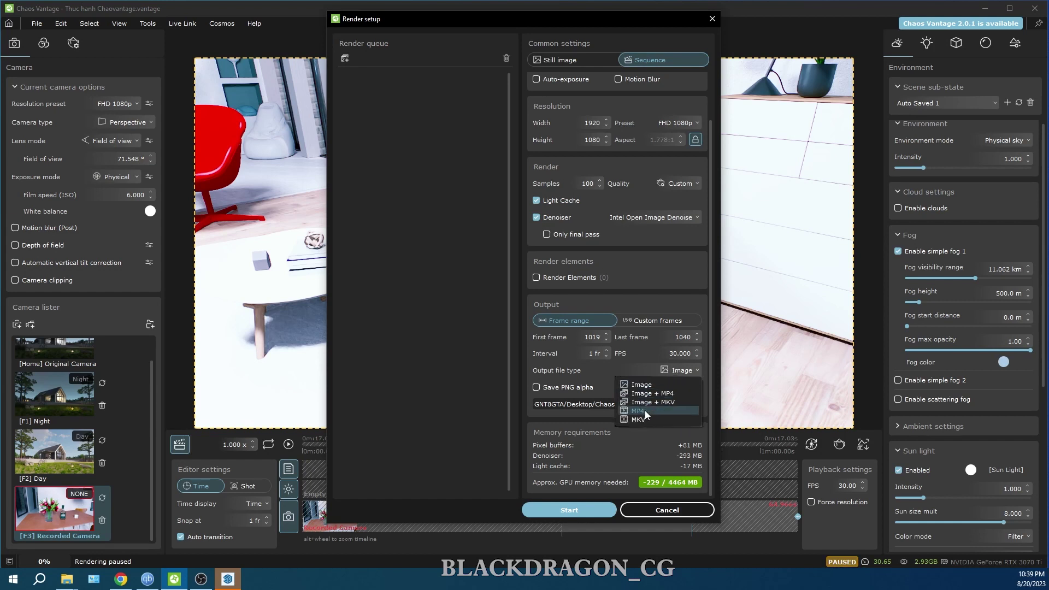
left_click(645, 411)
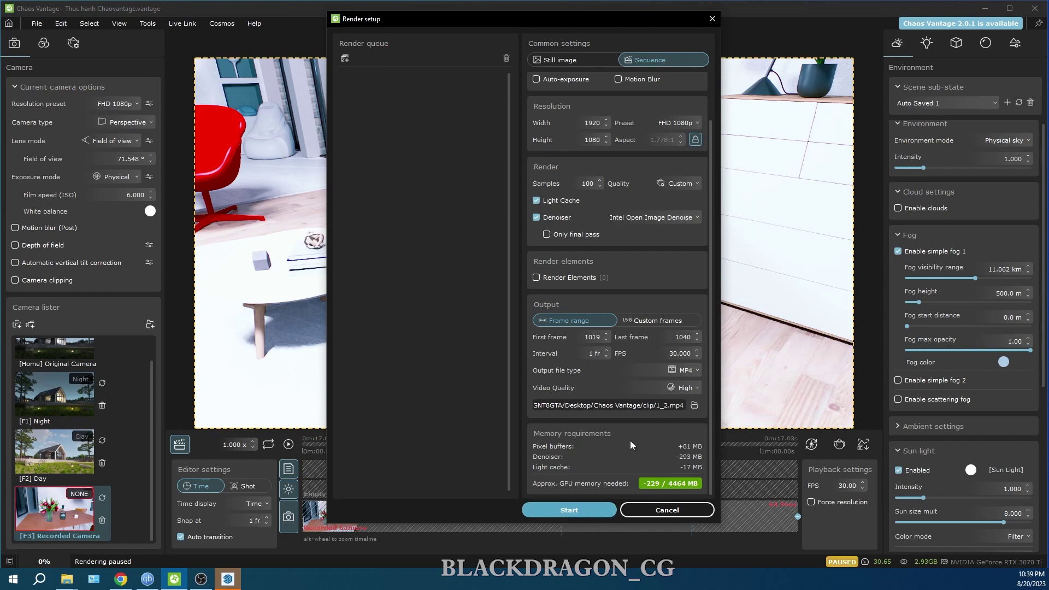
Step: Start the HQ sequence render of the recorded walkthrough
left_click(586, 510)
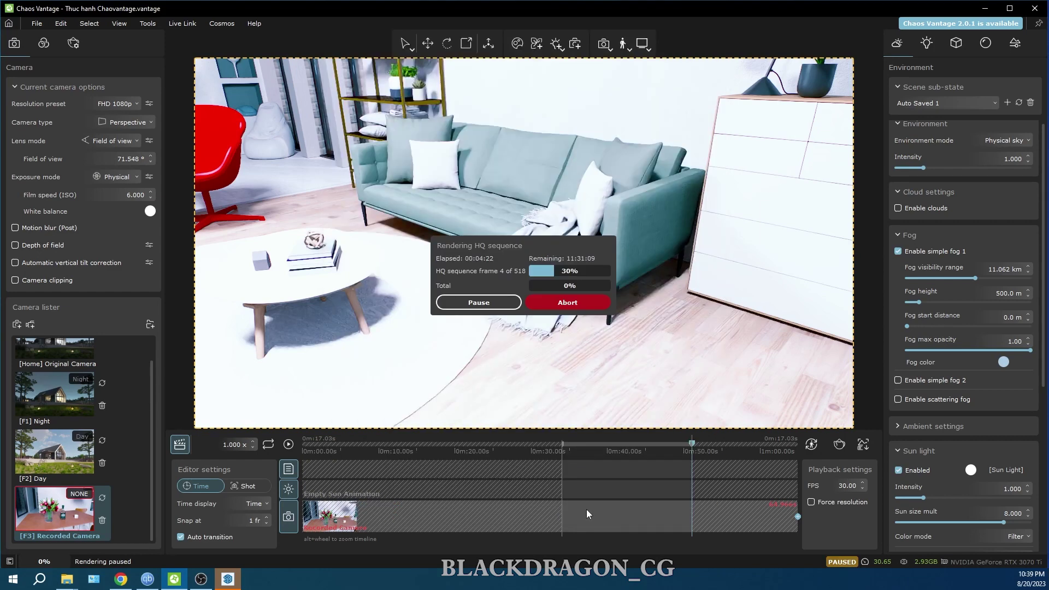